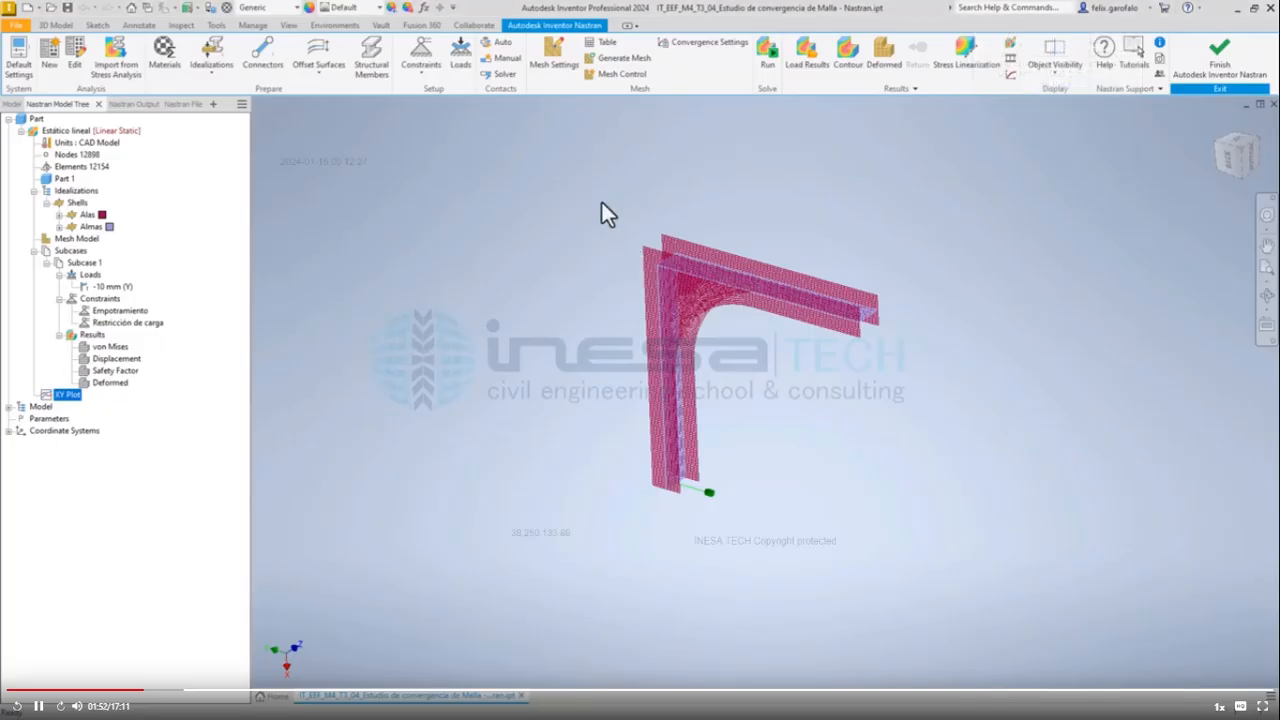
Review the frame's shell mesh and its mesh settings, including element size and element order, without changing them
scroll(706, 211, "up", 3)
middle_click_drag(783, 301, 684, 194, "shift")
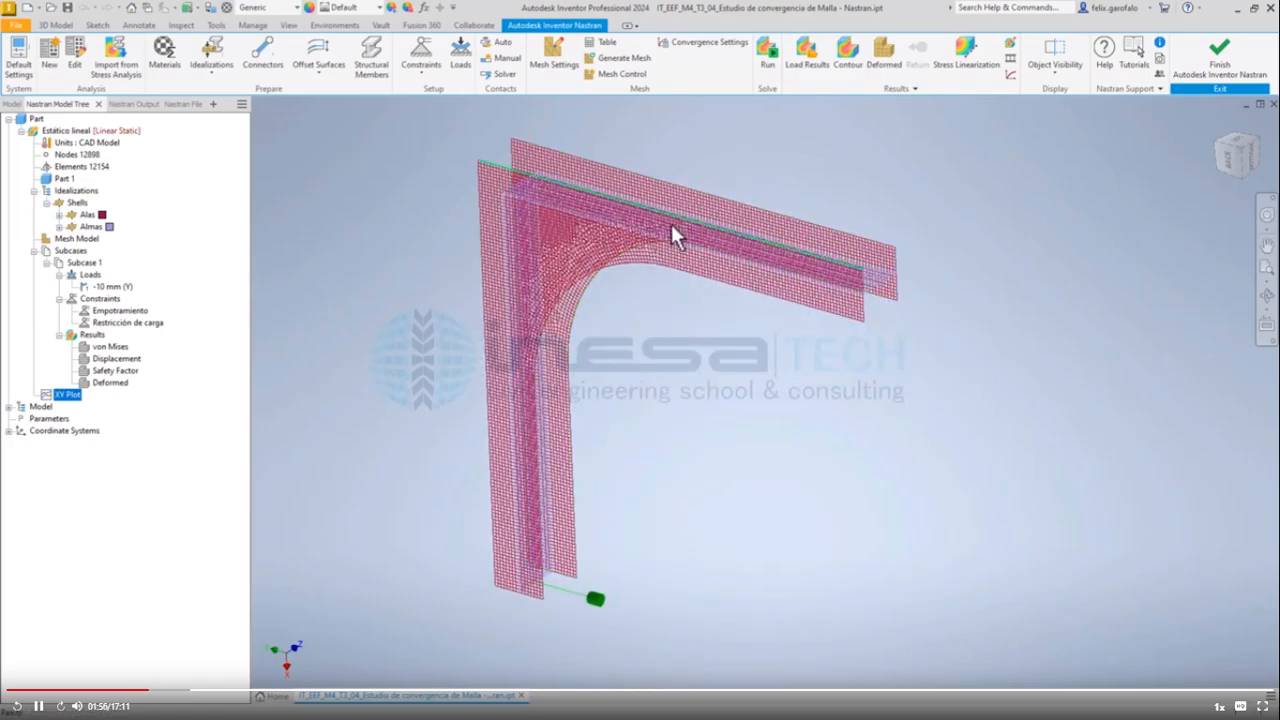
left_click(554, 62)
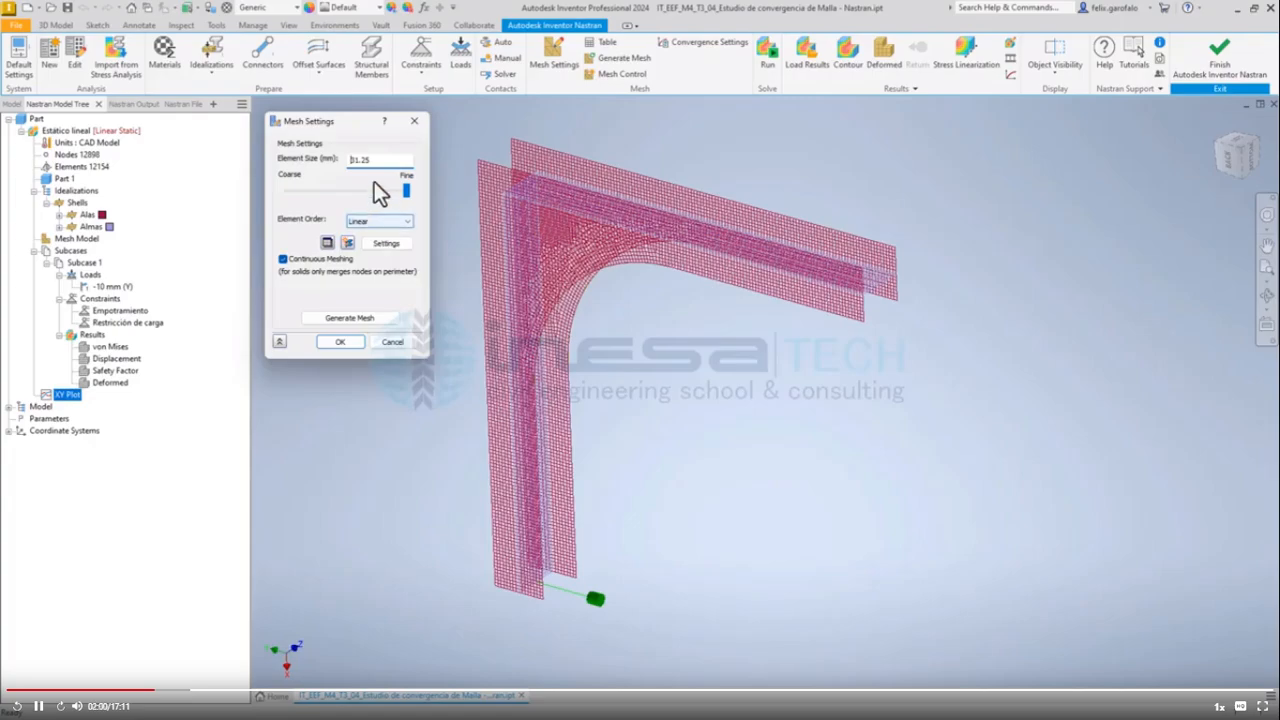
left_click(417, 124)
middle_click_drag(775, 172, 820, 174)
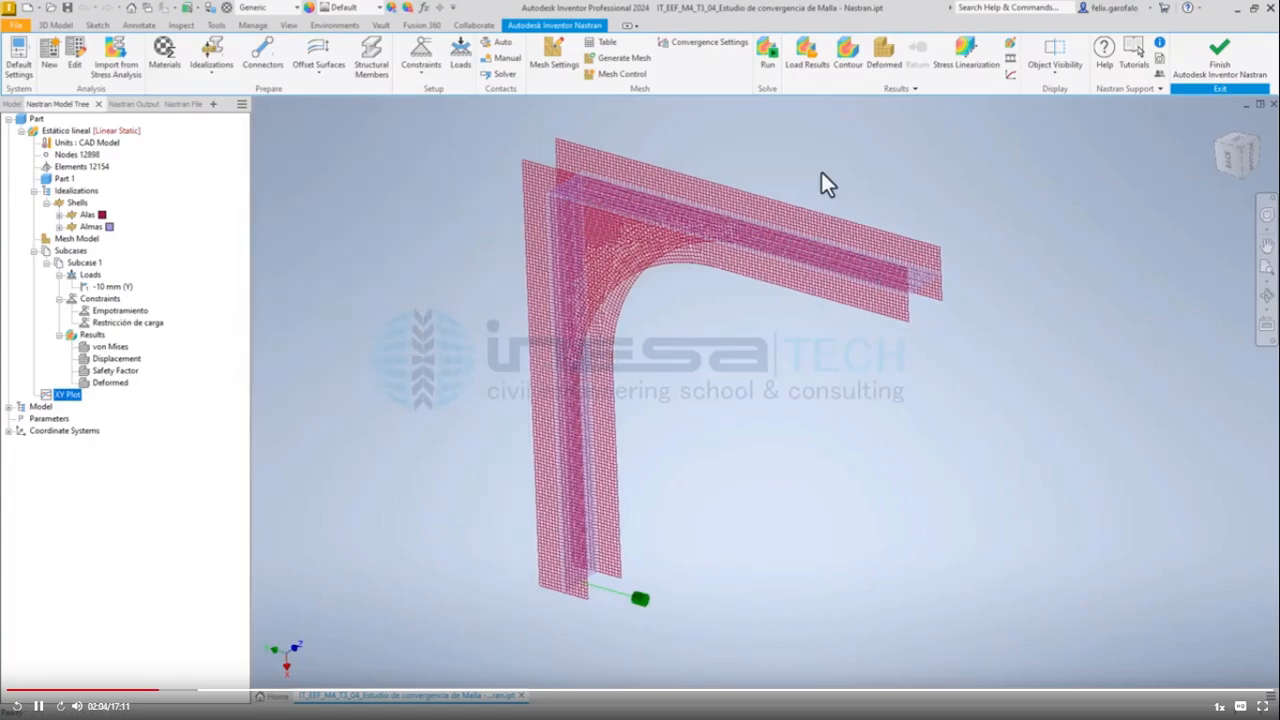
Review the nodal and elemental output controls of the Estático lineal analysis, then close its settings unchanged
left_click(60, 131)
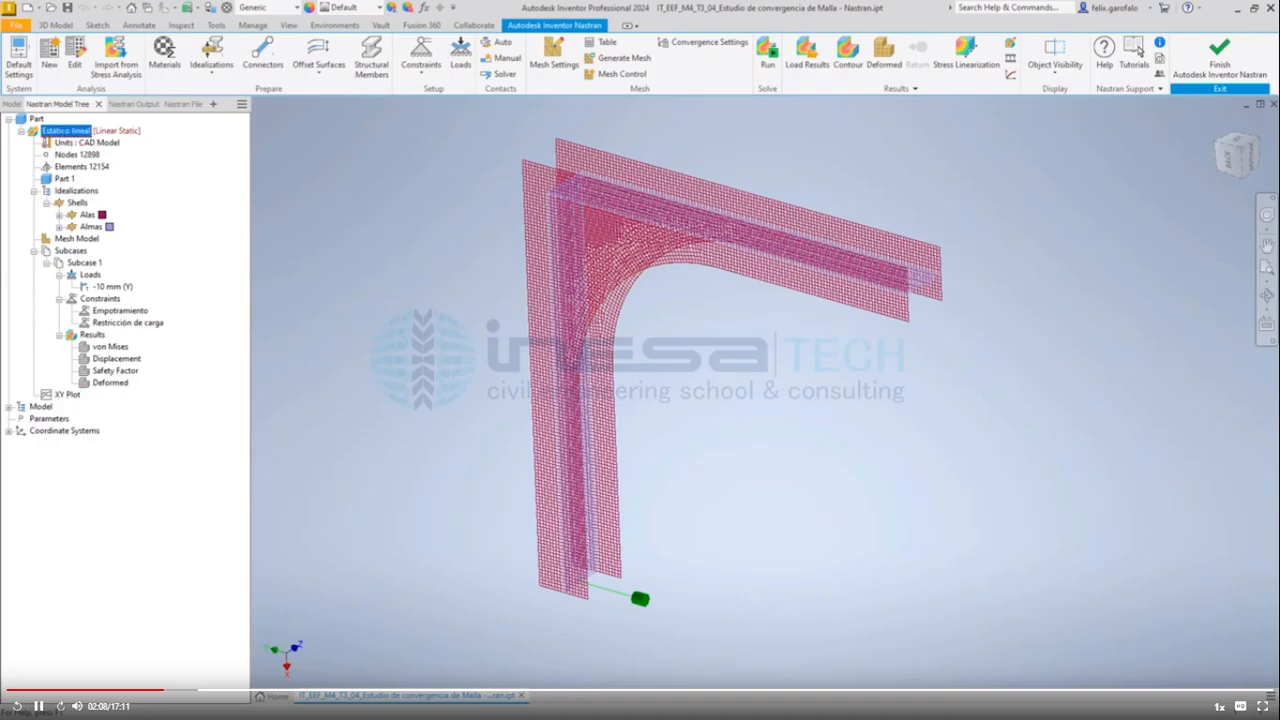
left_click_drag(654, 66, 351, 137)
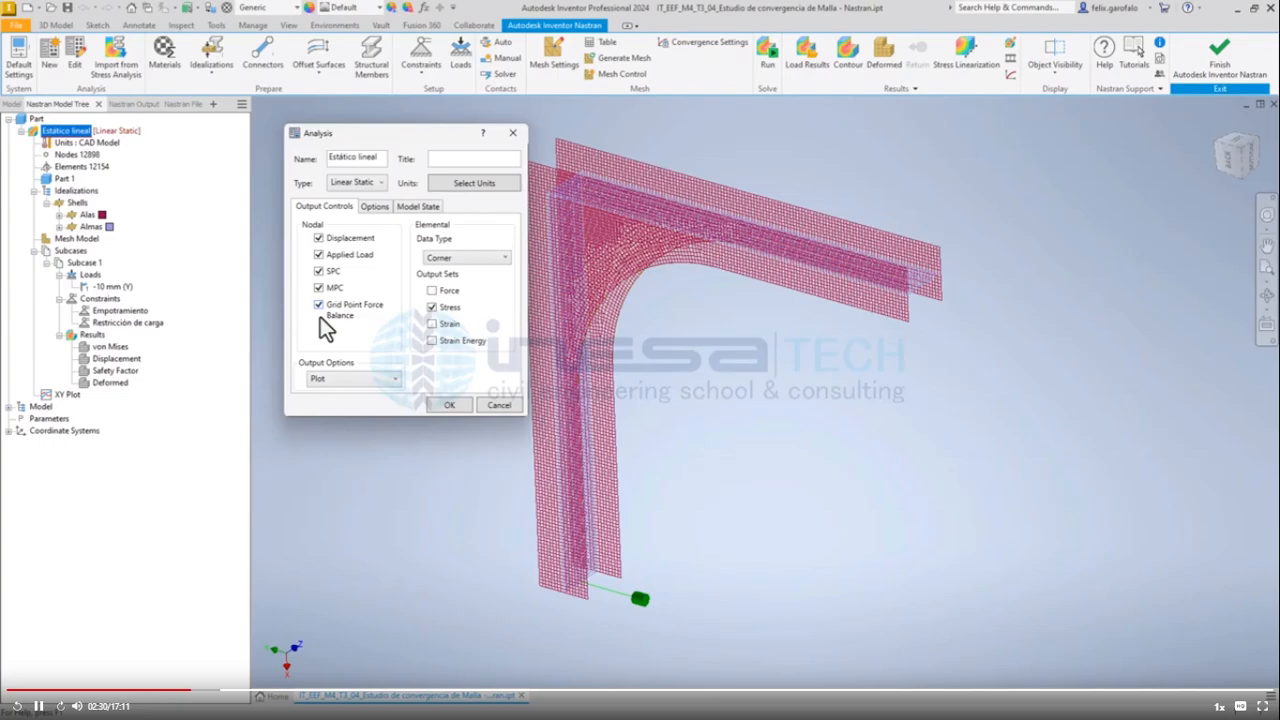
left_click(512, 134)
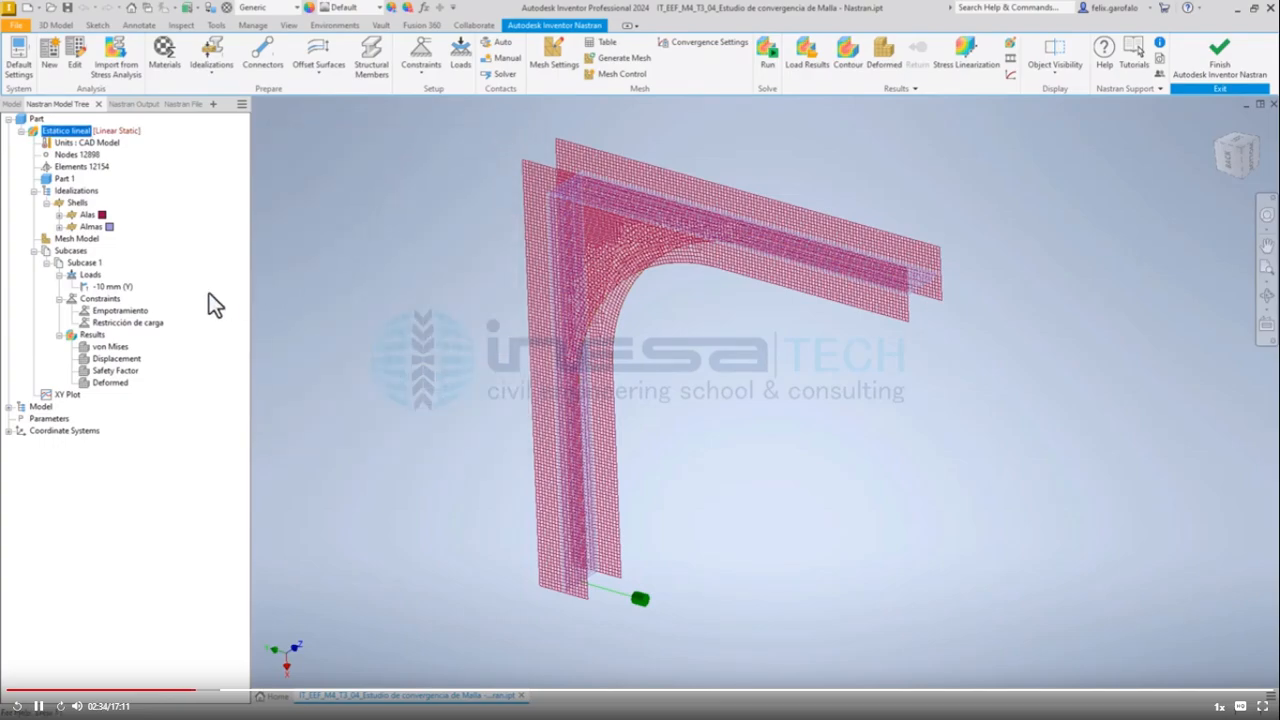
Display the stress contour of the linear analysis as SHELL VON MISES STRESS and inspect the haunch of the deformed frame
left_click(89, 350)
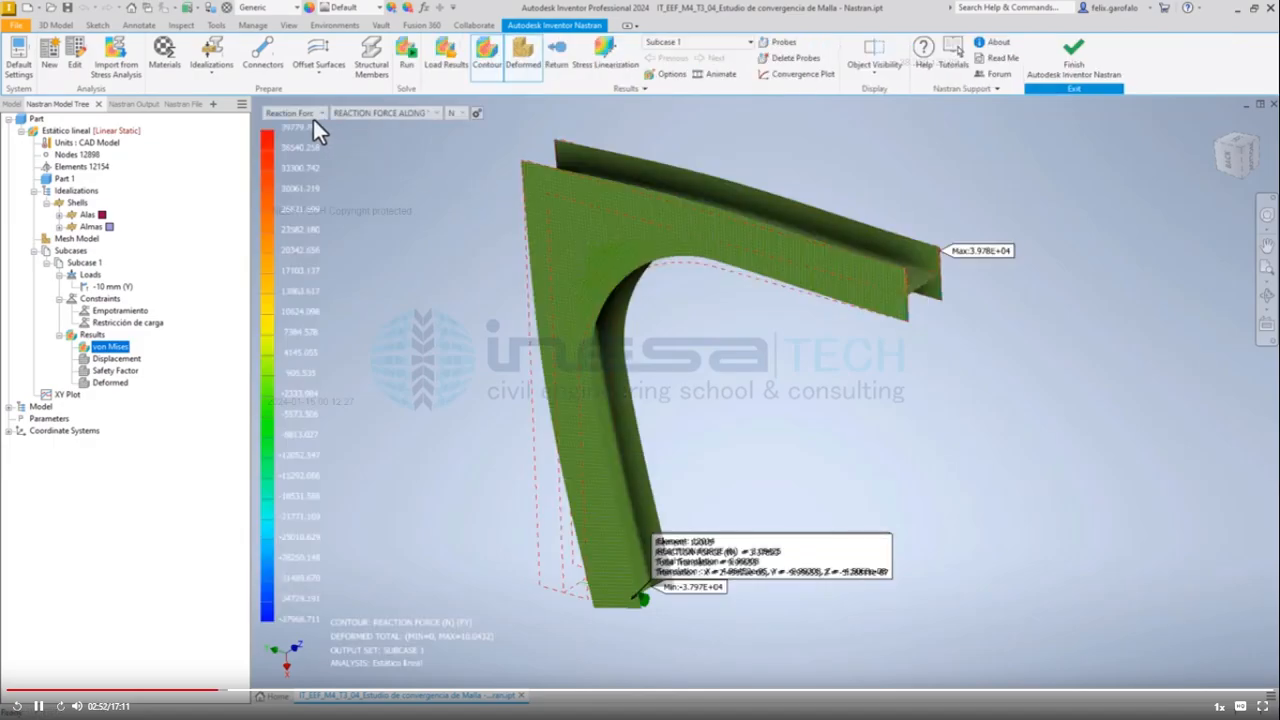
left_click(313, 116)
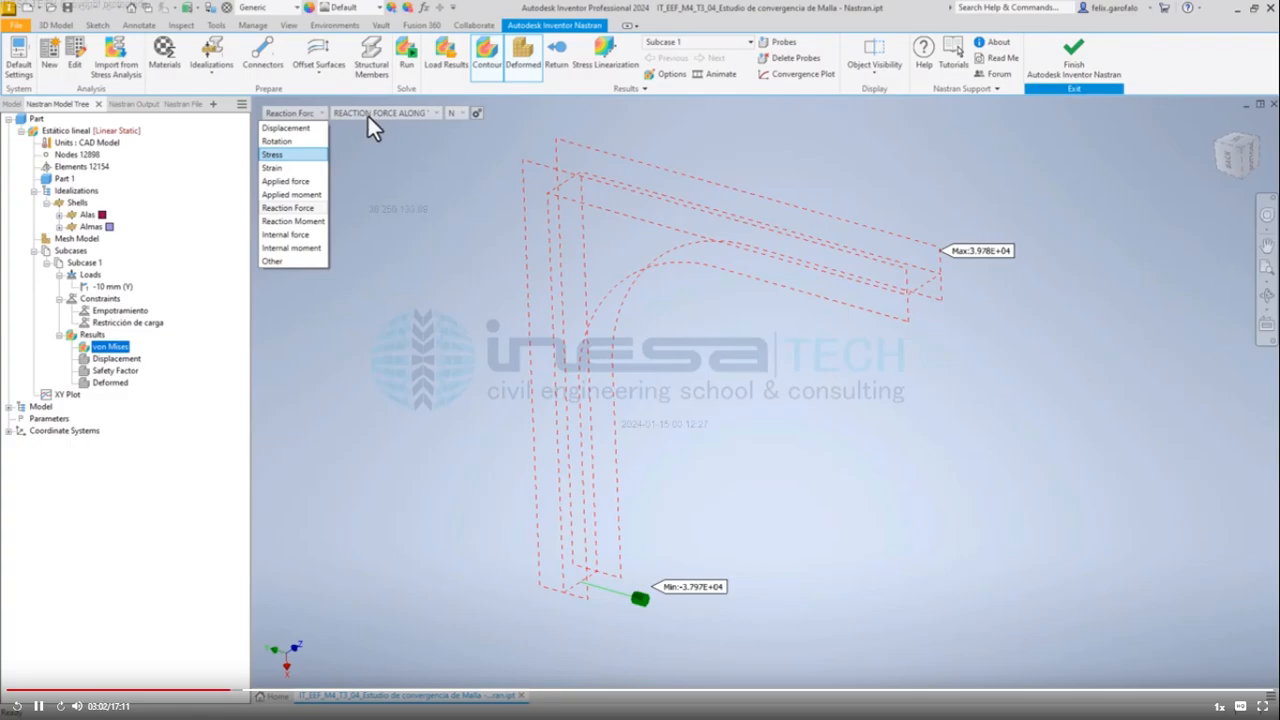
left_click(368, 116)
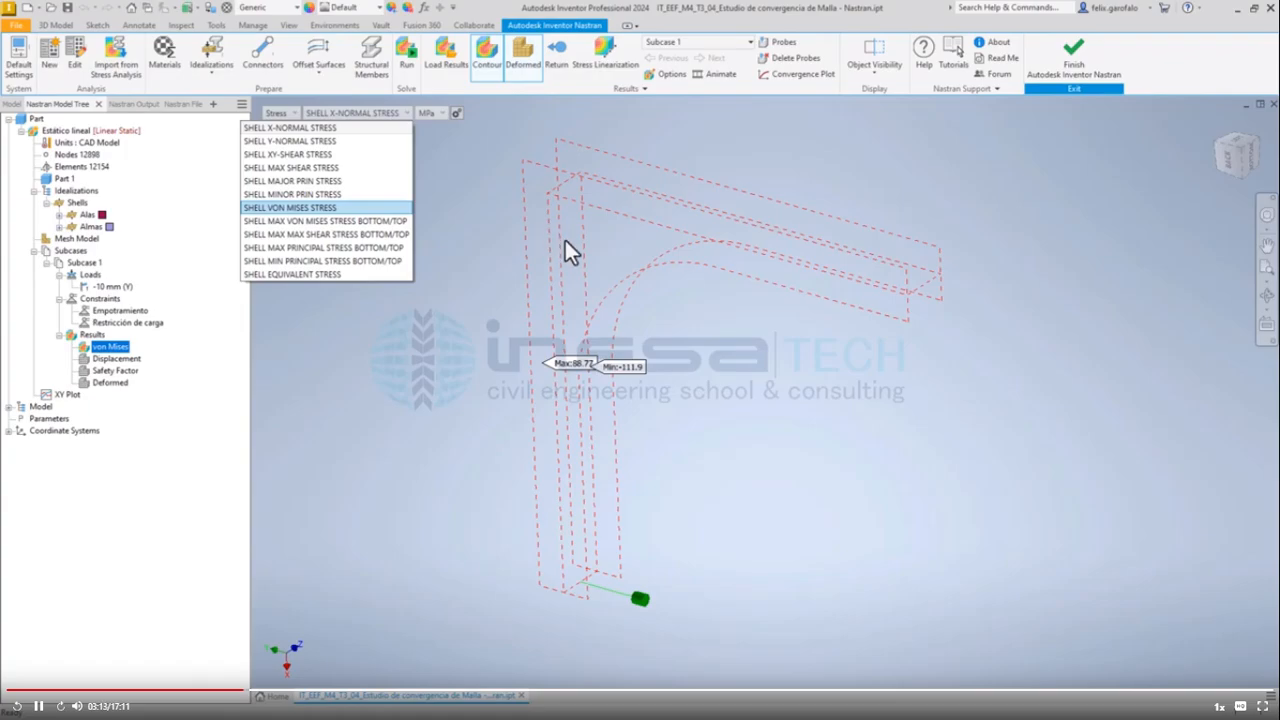
key("Return")
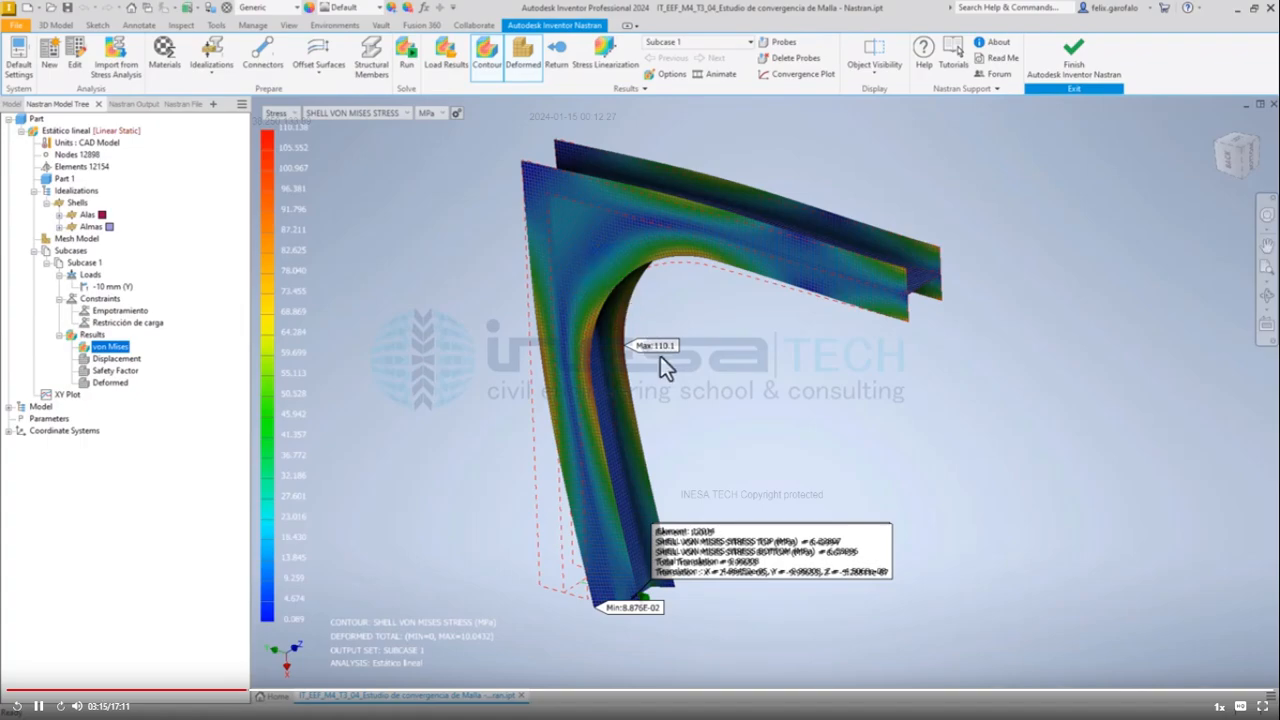
middle_click_drag(660, 356, 735, 320, "shift")
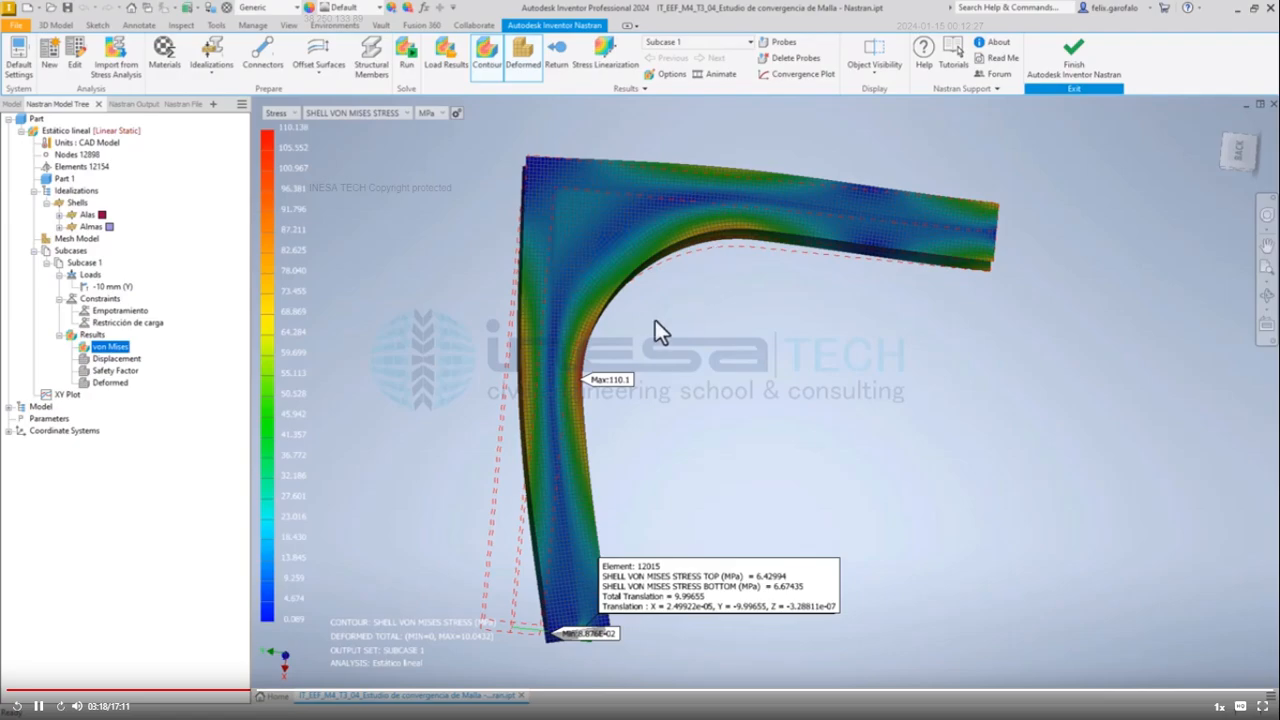
mouse_move(672, 394)
middle_mouse_down("shift")
mouse_move(622, 378)
mouse_move(603, 409)
mouse_move(630, 403)
middle_mouse_up("shift")
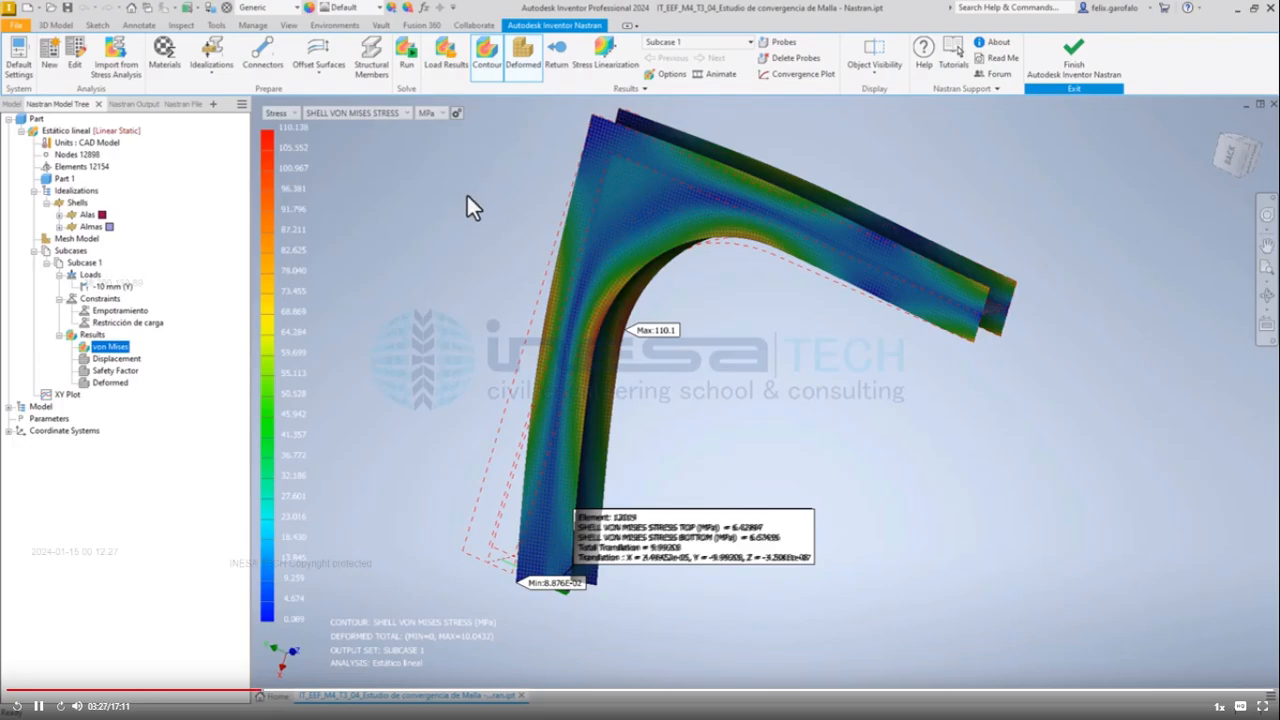
left_click(368, 114)
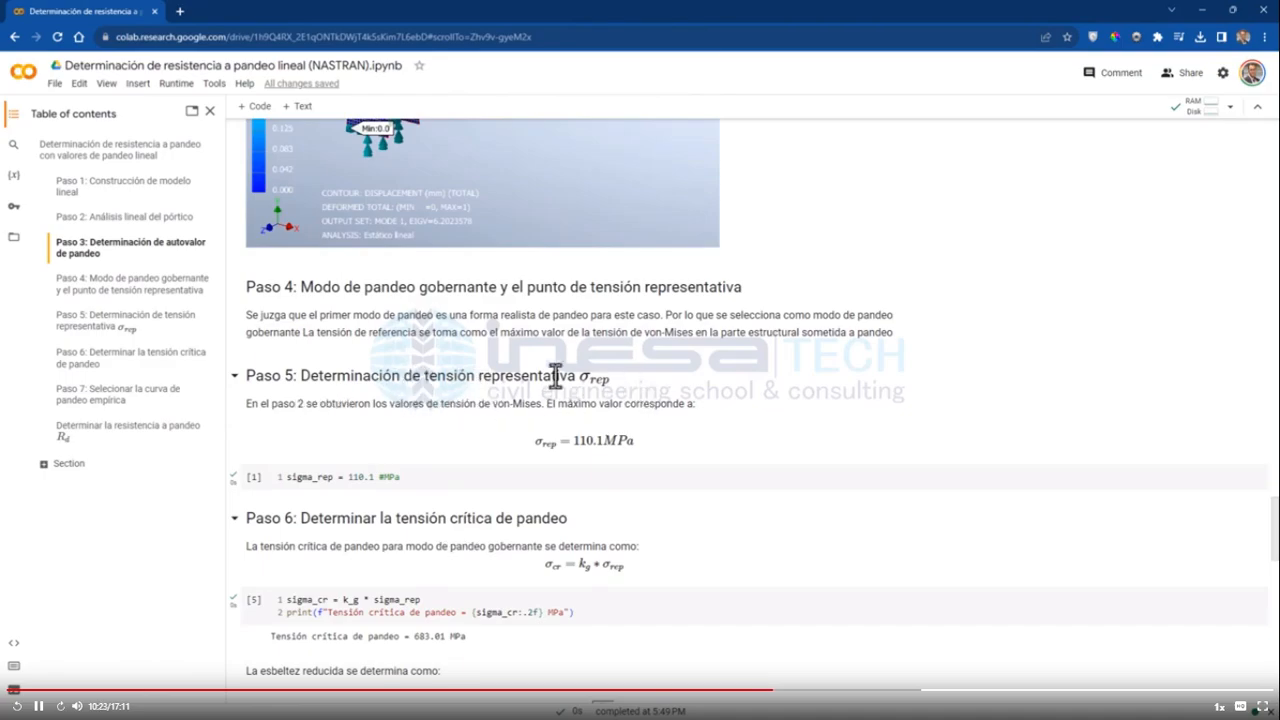
Examine the Colab notebook's boundary conditions, material properties, buckling eigenvalue and representative stress in Pasos 1 to 5
scroll(549, 414, "up", 20)
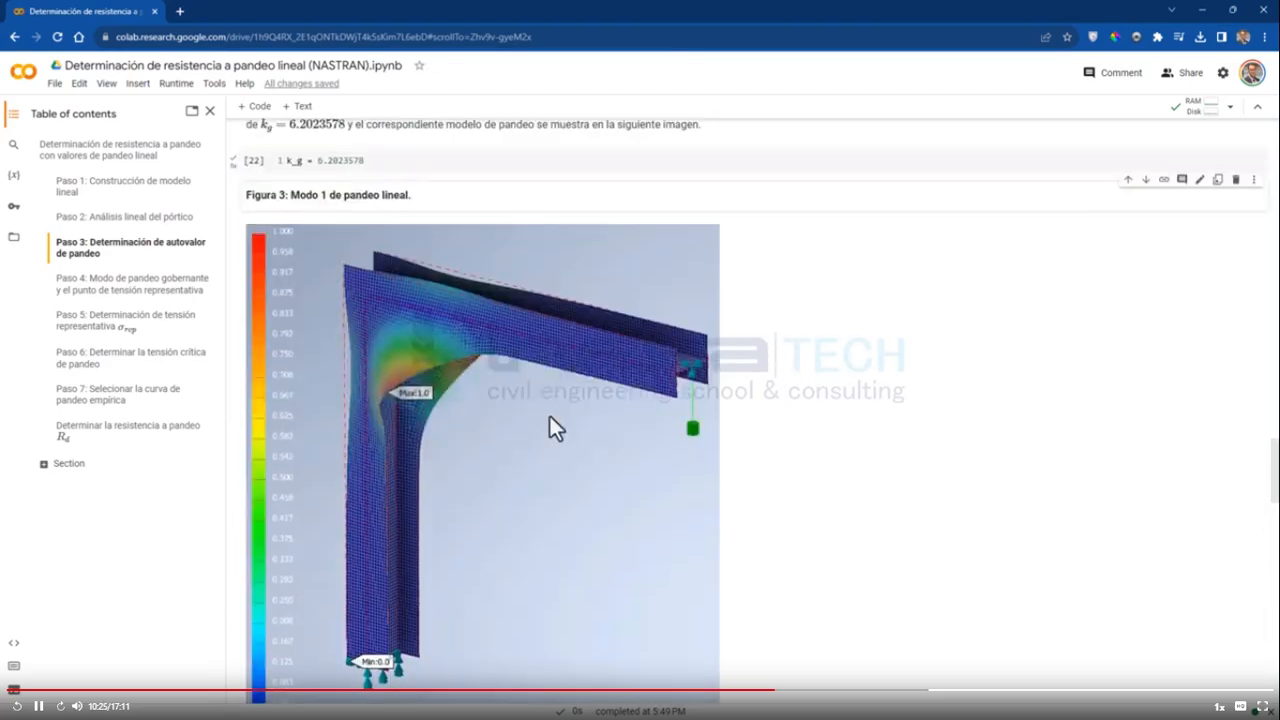
scroll(543, 421, "up", 8)
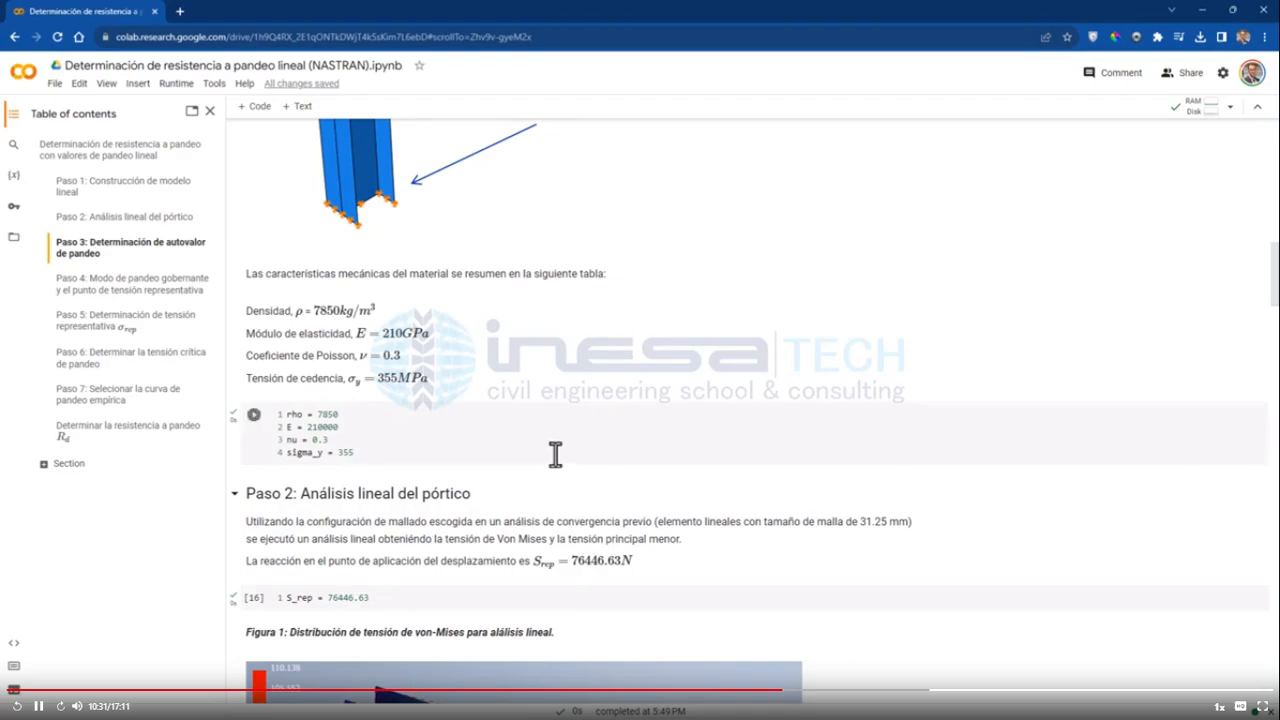
scroll(555, 452, "up", 3)
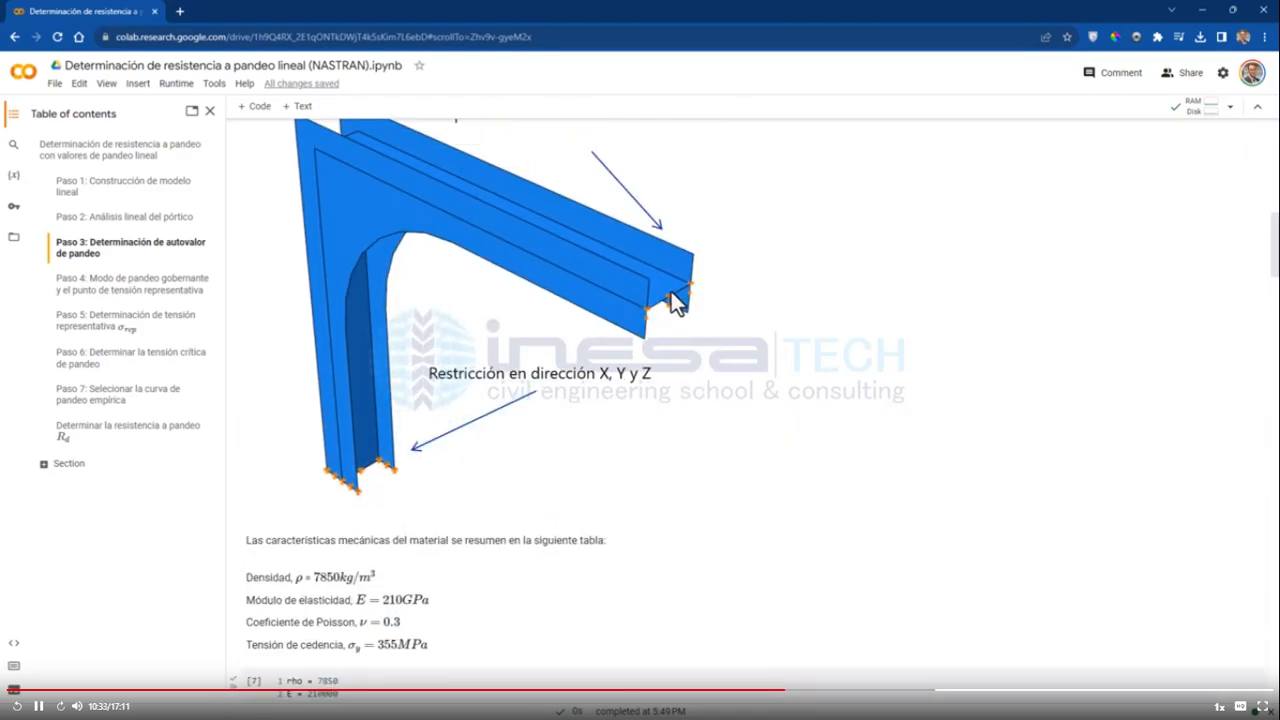
scroll(678, 503, "down", 10)
scroll(678, 503, "down", 8)
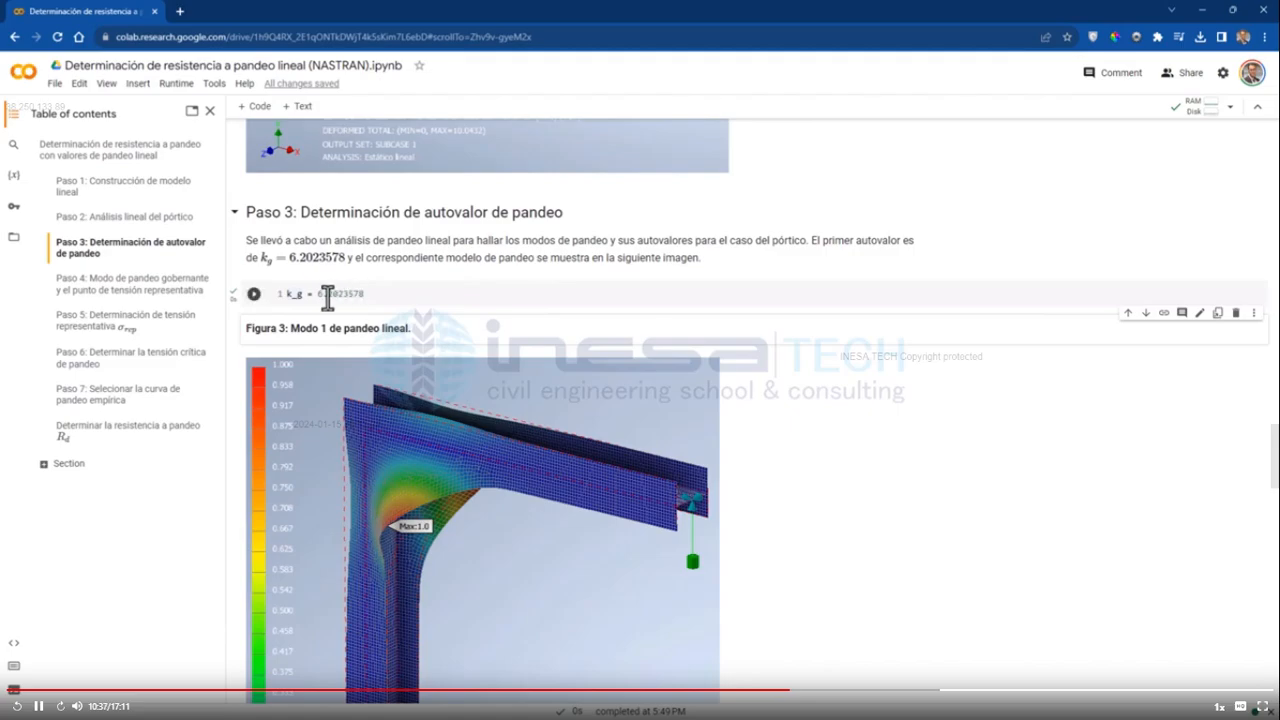
scroll(336, 298, "down", 8)
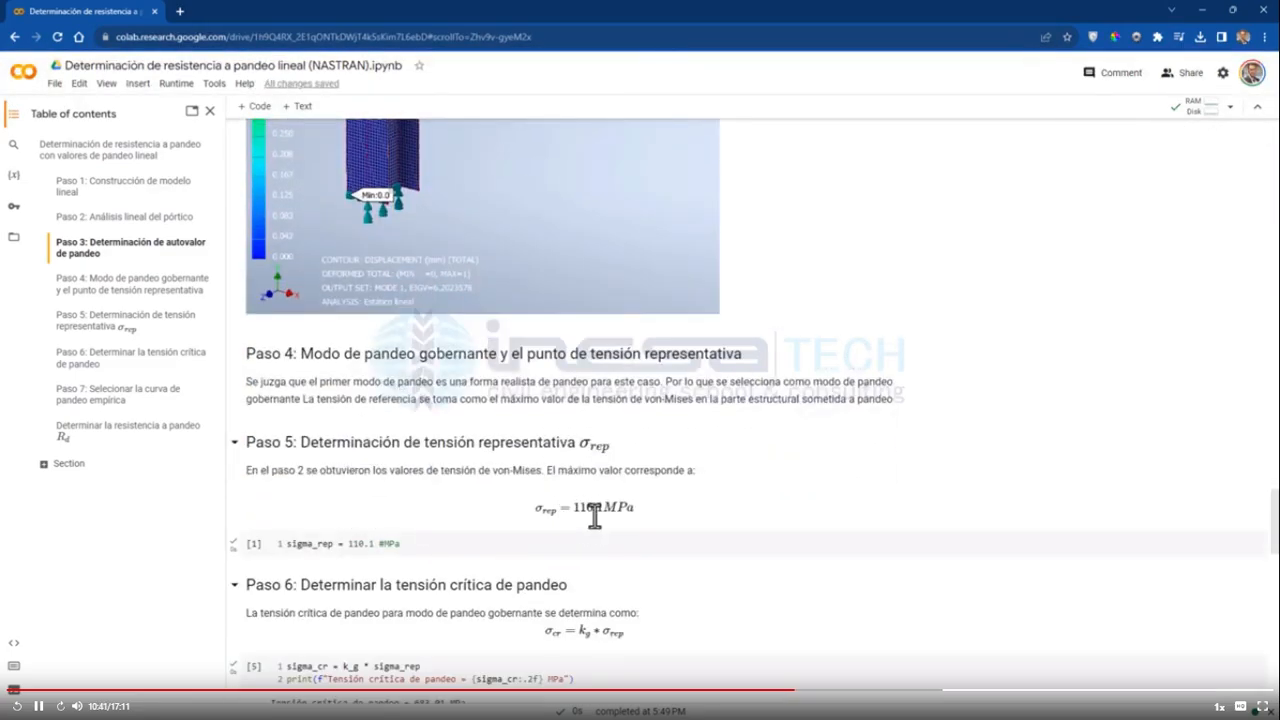
scroll(590, 508, "up", 5)
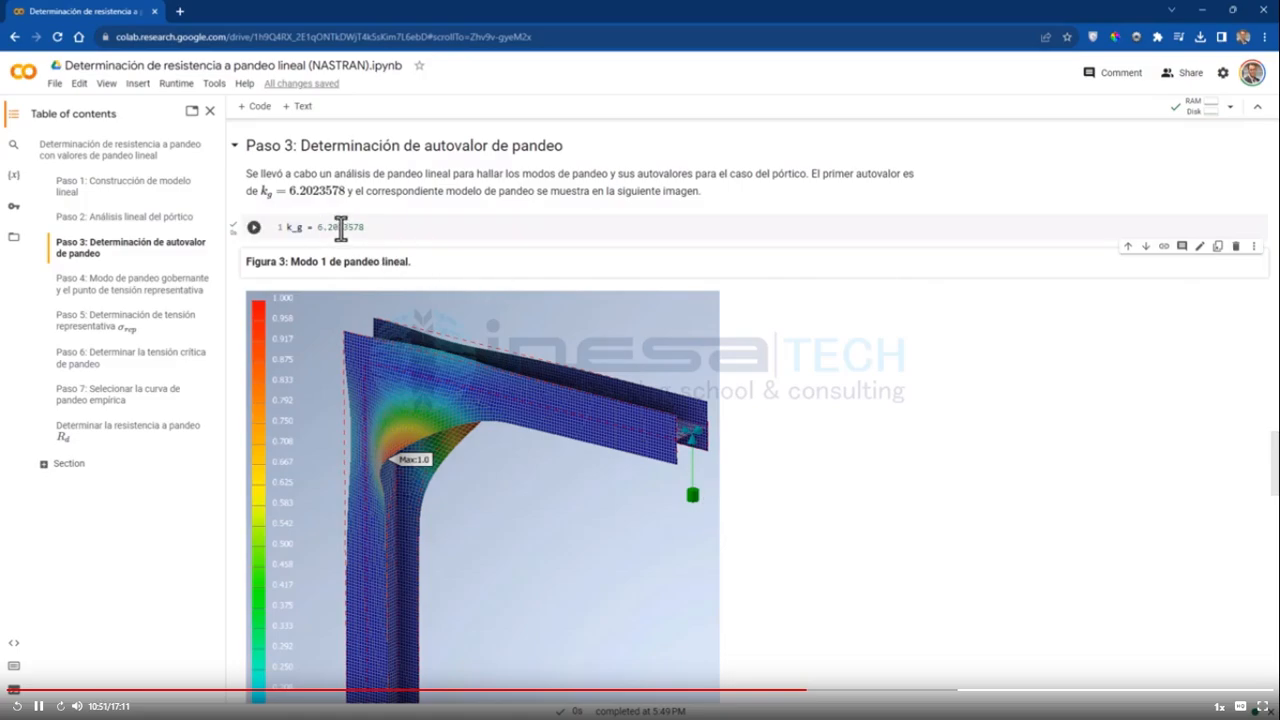
scroll(508, 390, "down", 5)
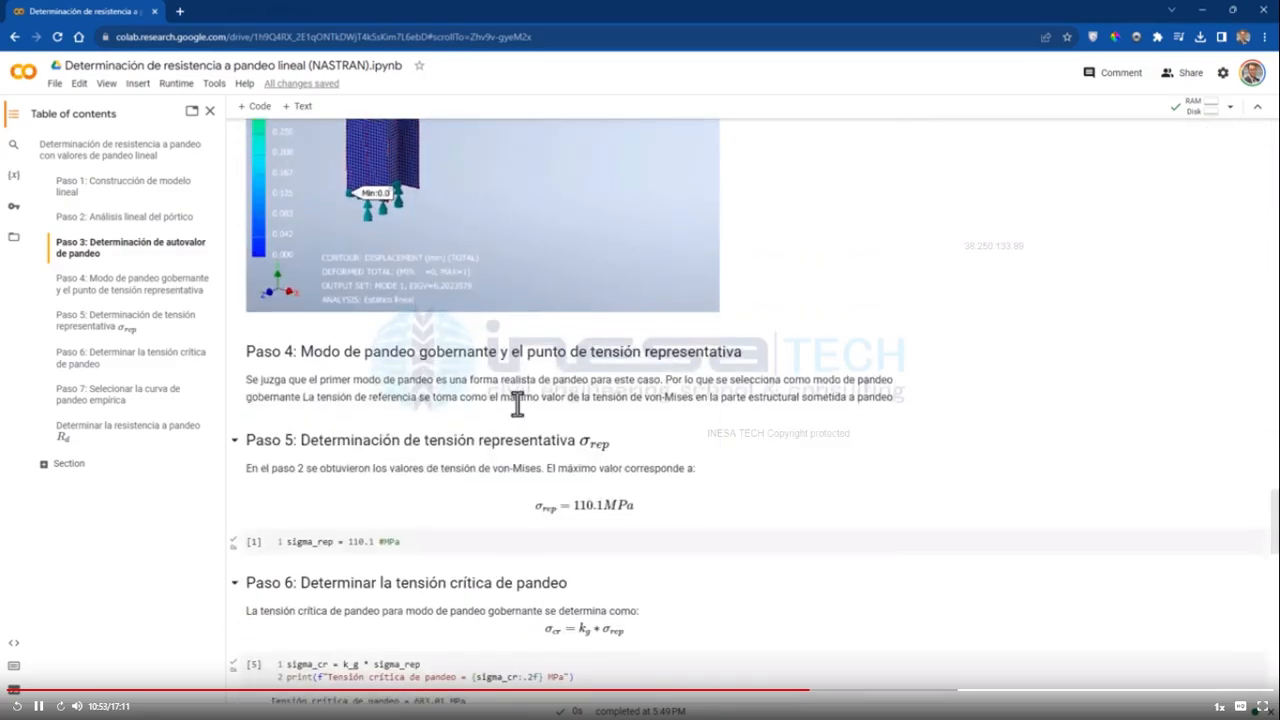
Run the Paso 6 cell that computes the critical buckling stress sigma_cr from k_g and sigma_rep, and highlight its result
scroll(515, 395, "down", 2)
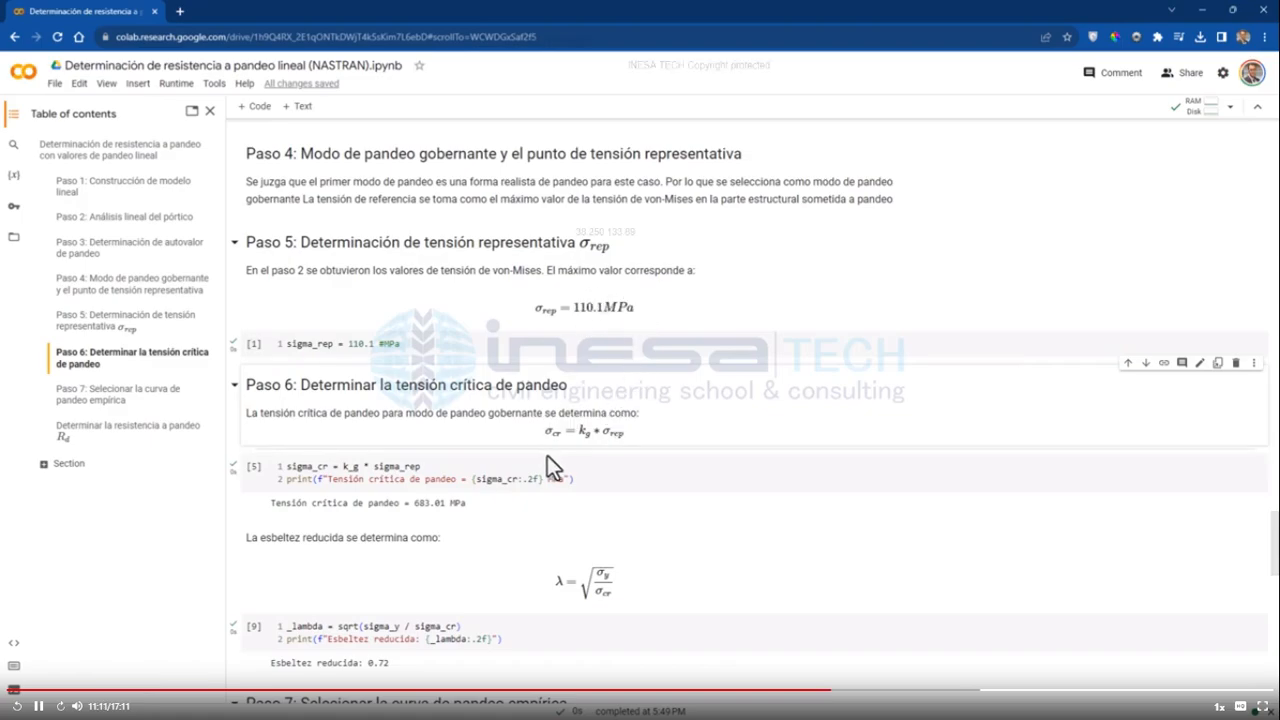
left_click(570, 481)
key("shift+Return")
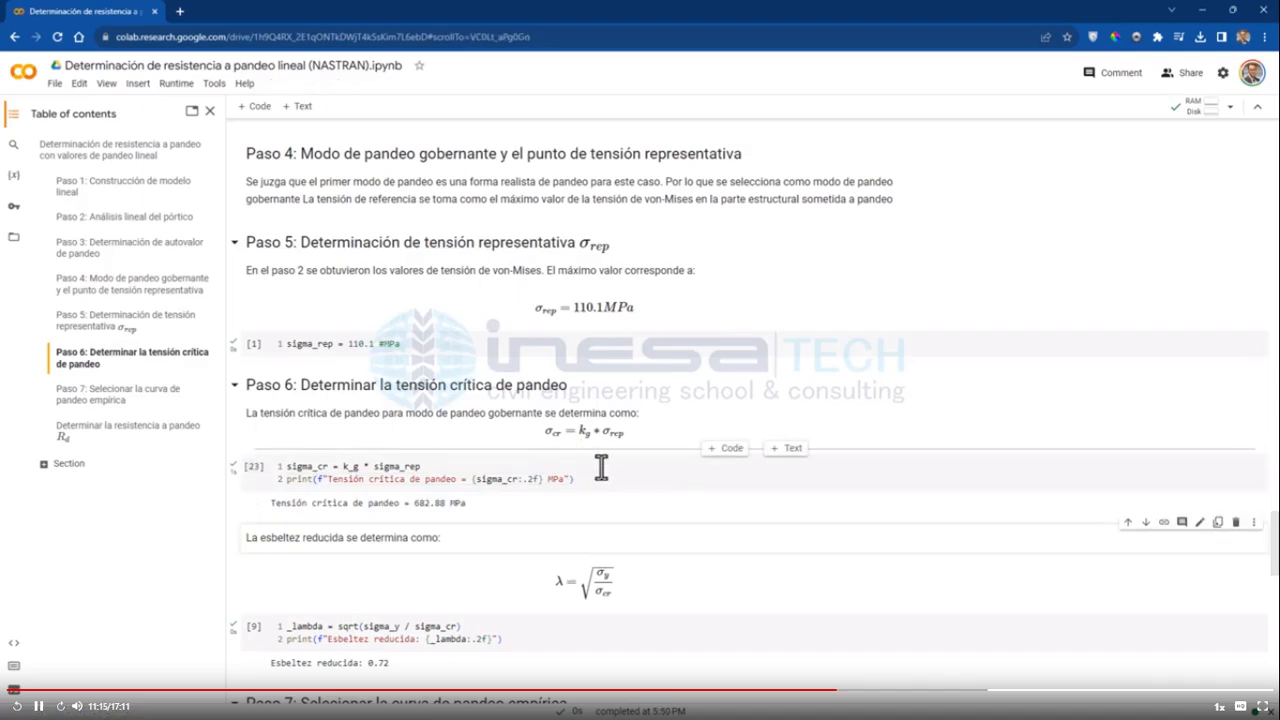
left_click_drag(414, 503, 434, 508)
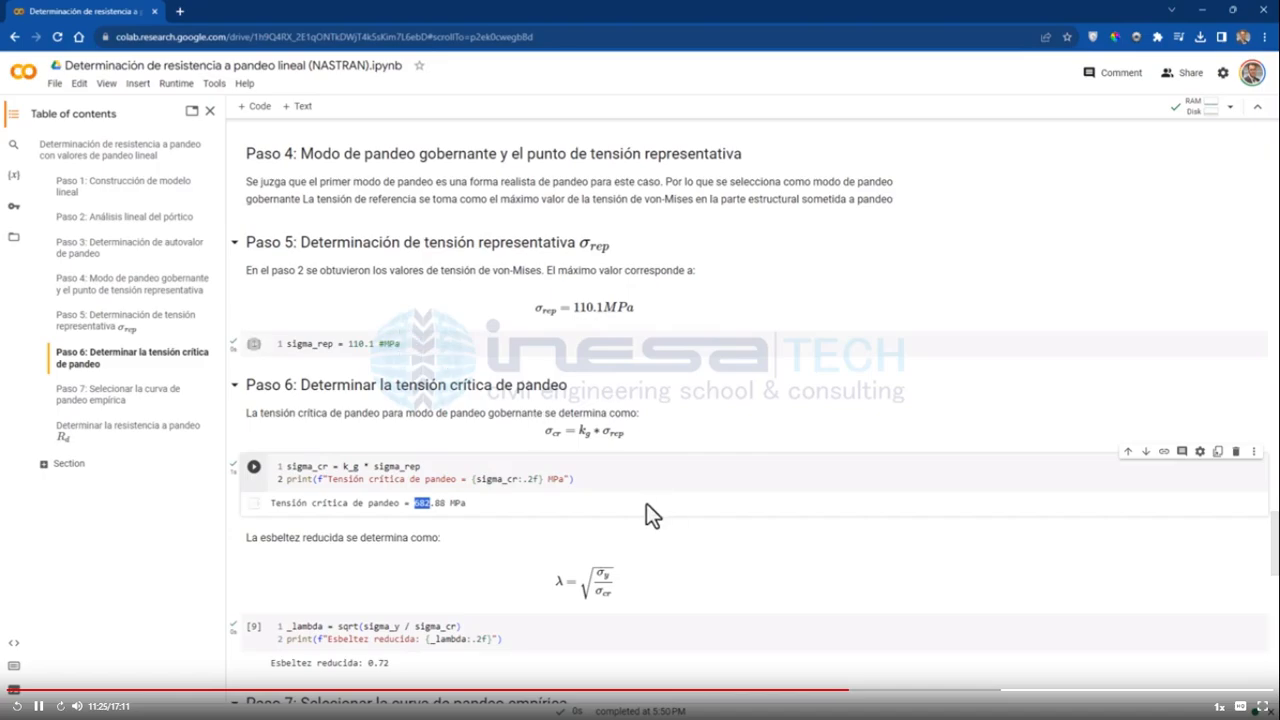
Run the cell that computes the reduced slenderness _lambda from sigma_y and sigma_cr
scroll(630, 480, "down", 2)
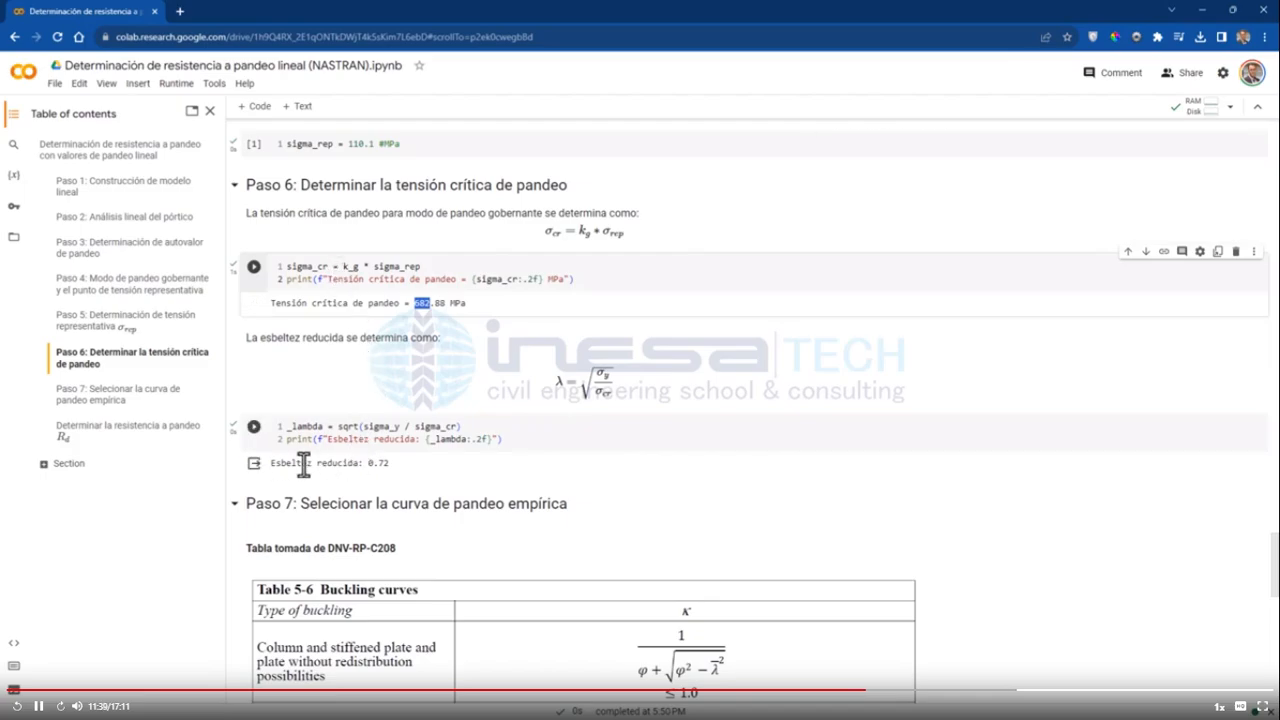
left_click(328, 445)
key("shift+Return")
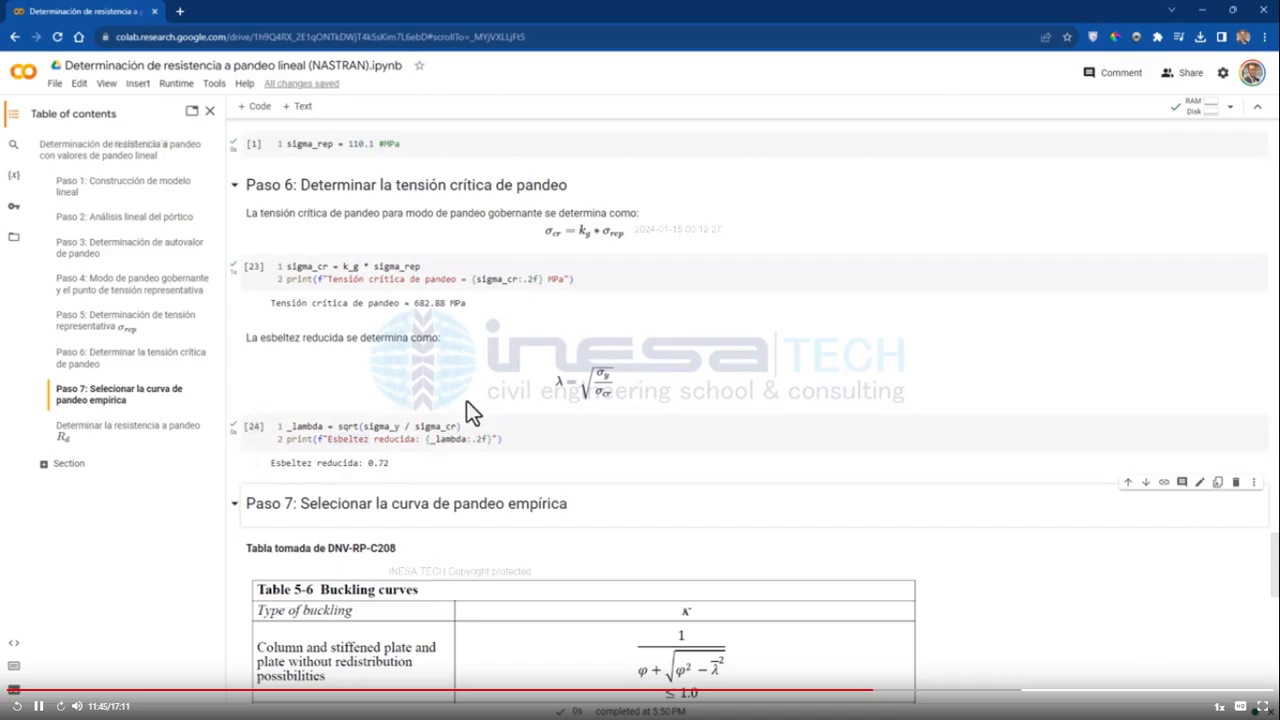
Examine the buckling curve selection, the kappa factor and the terms of the buckling resistance R_d, tracing them back to the earlier notebook inputs
scroll(466, 405, "down", 2)
scroll(465, 421, "down", 1)
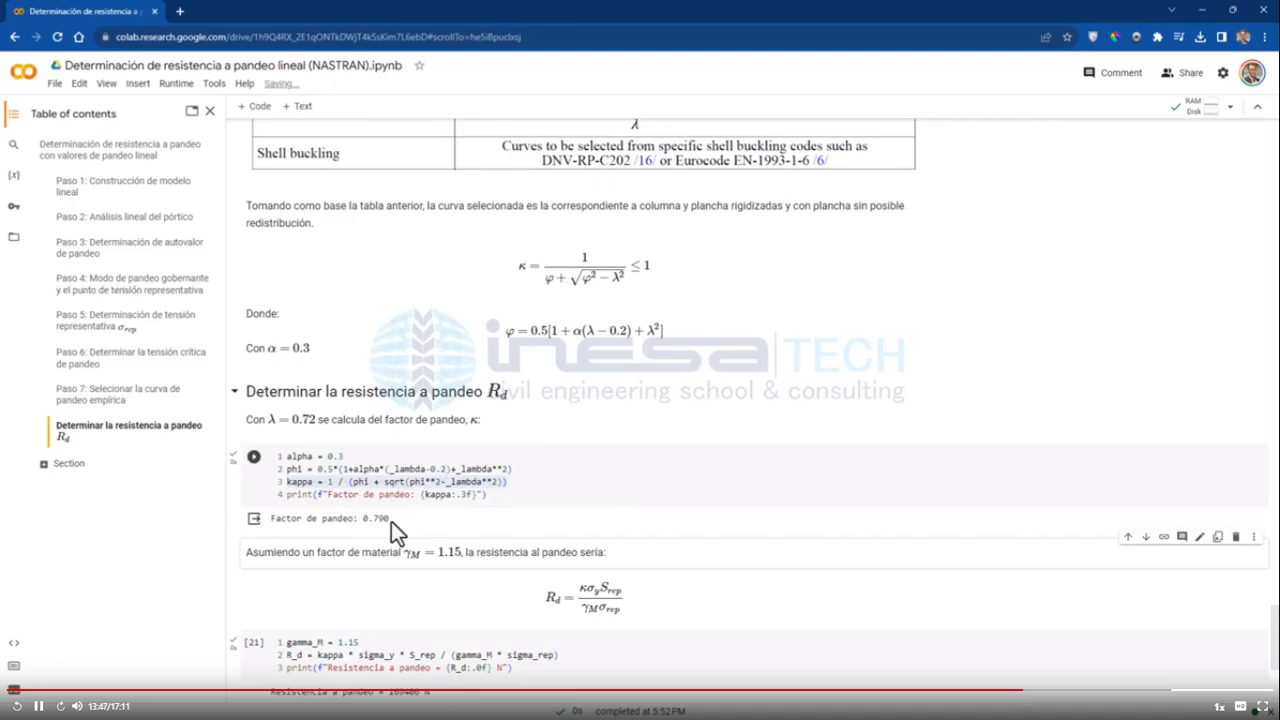
scroll(394, 521, "down", 3)
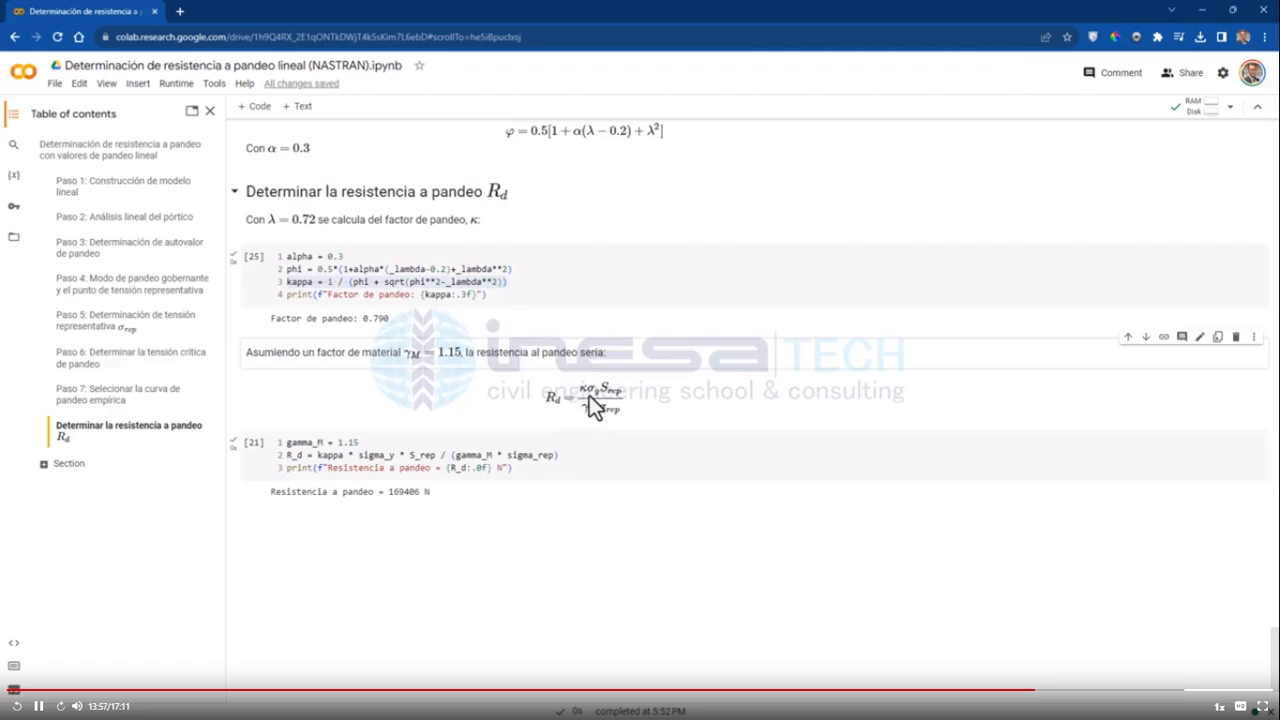
scroll(586, 397, "up", 20)
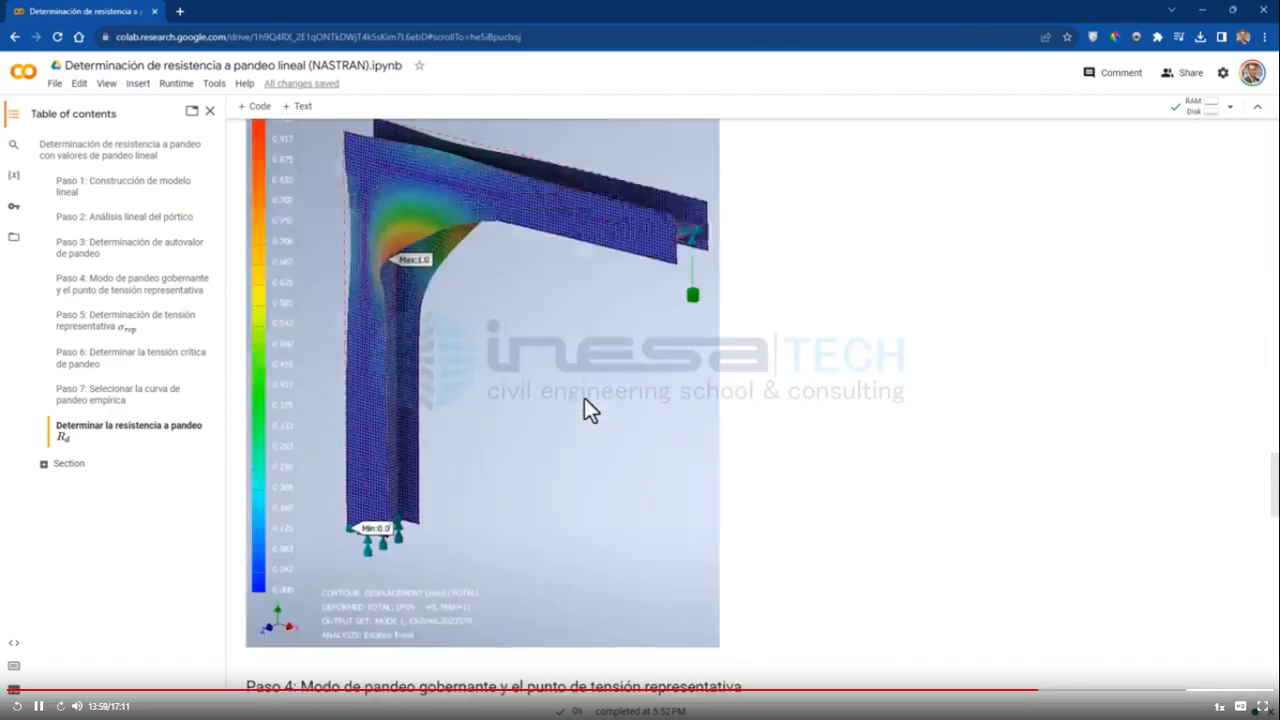
scroll(584, 398, "up", 20)
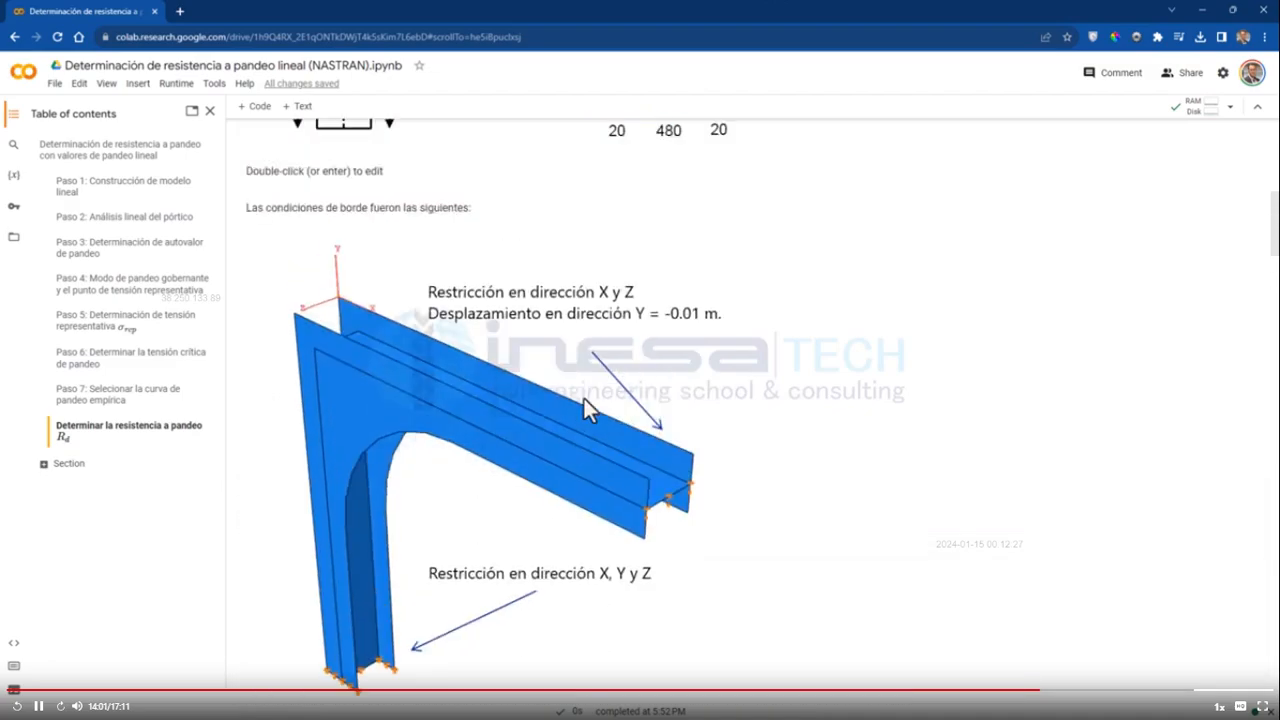
scroll(583, 399, "up", 3)
scroll(583, 399, "down", 10)
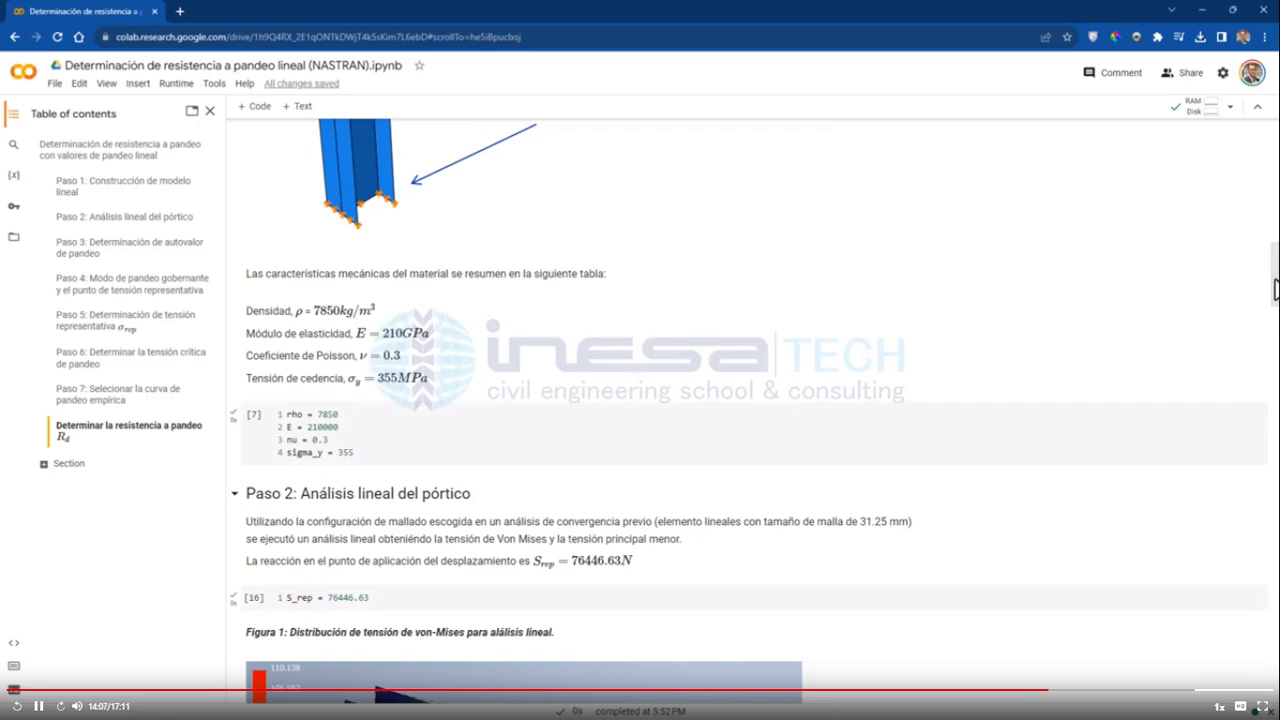
scroll(1273, 342, "down", 1)
left_click_drag(1273, 342, 1249, 646)
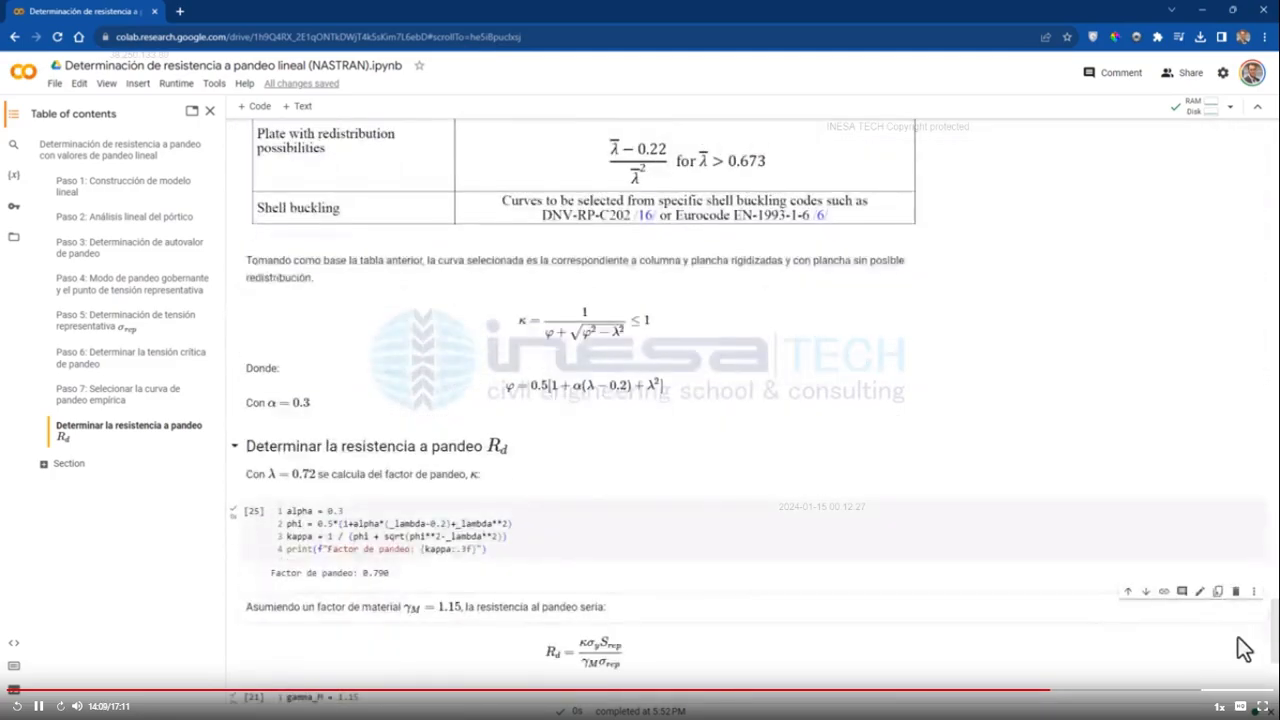
scroll(700, 510, "down", 4)
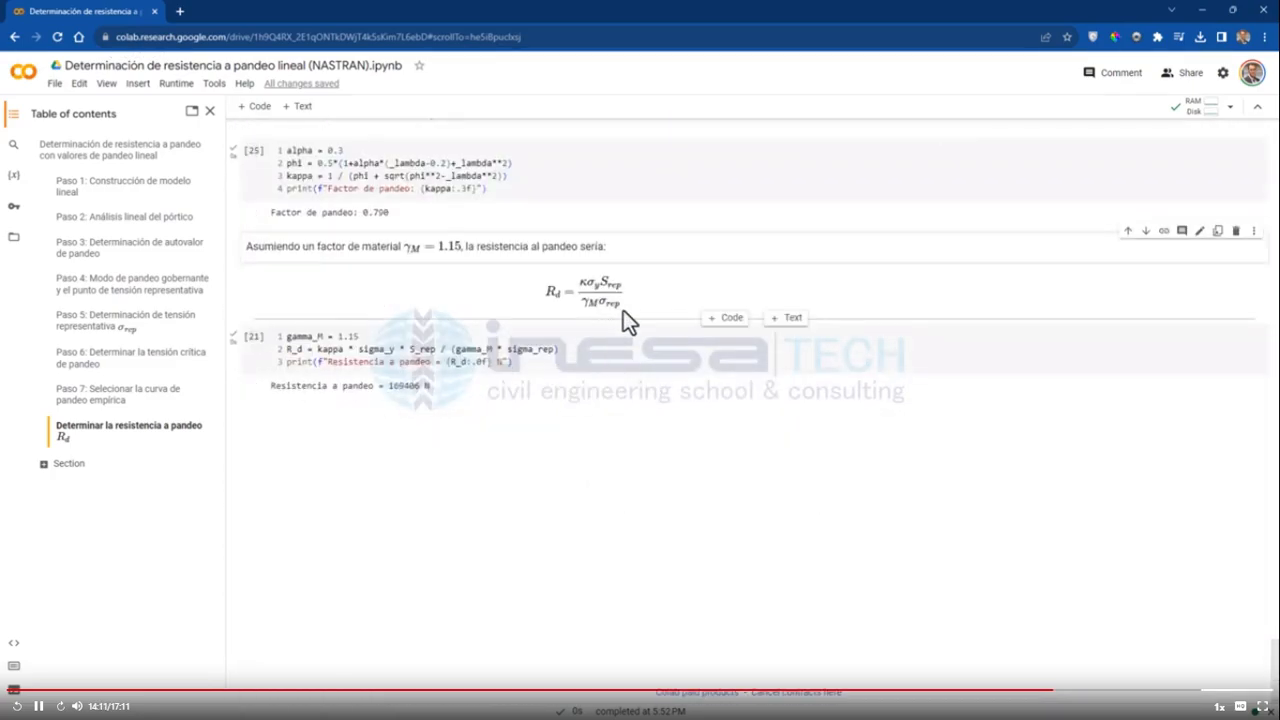
scroll(606, 290, "up", 1)
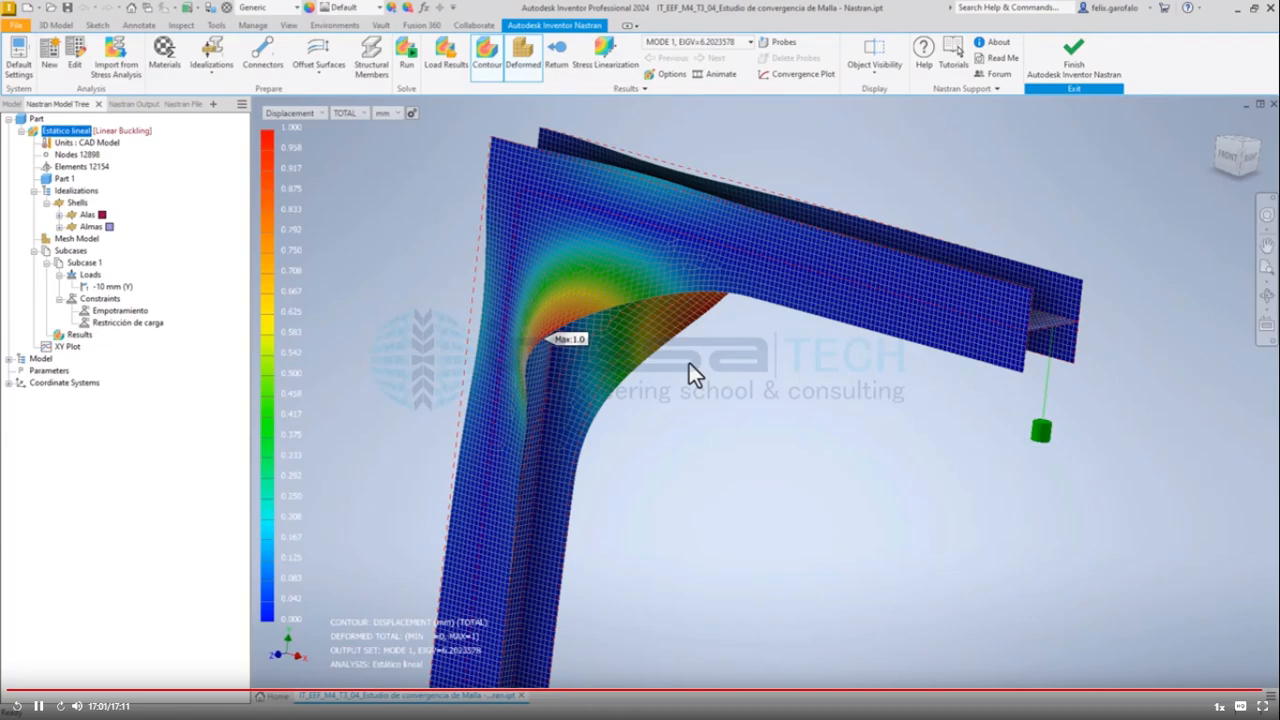
Inspect the total displacement contour of buckling mode 1 around the frame's curved haunch in Inventor Nastran
scroll(689, 363, "down", 4)
scroll(680, 376, "up", 3)
middle_click_drag(685, 367, 710, 316)
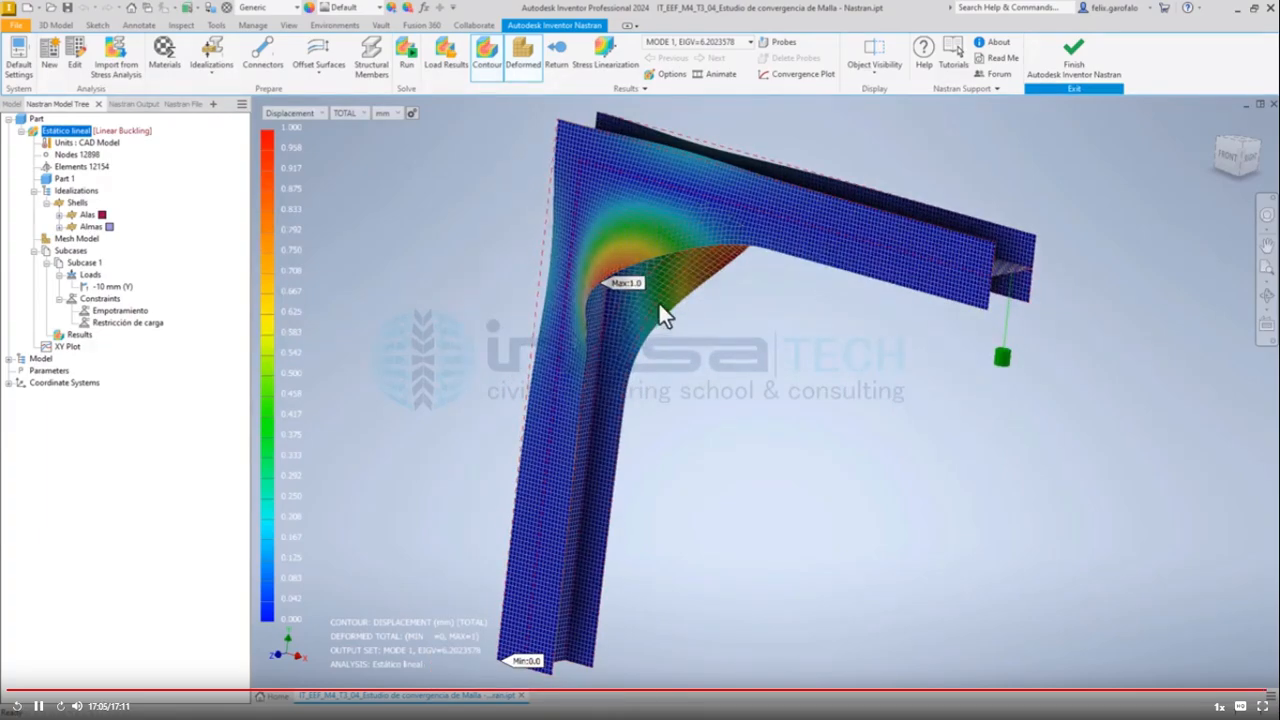